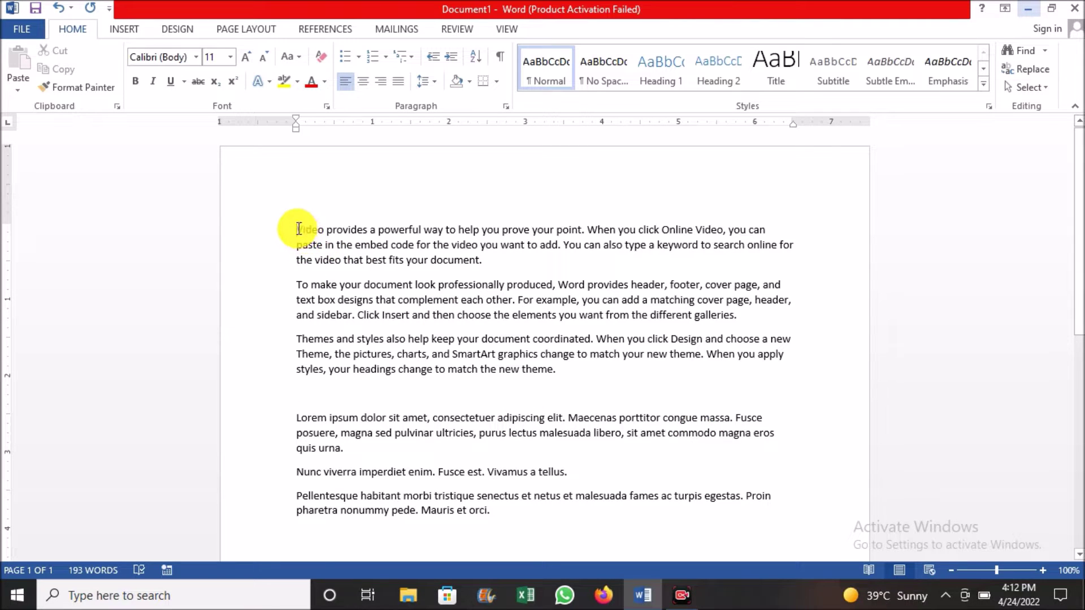
Select all the sample and lorem ipsum text and delete it.
{"action": "left_click_drag", "start_coordinate": [297, 230], "coordinate": [546, 418]}
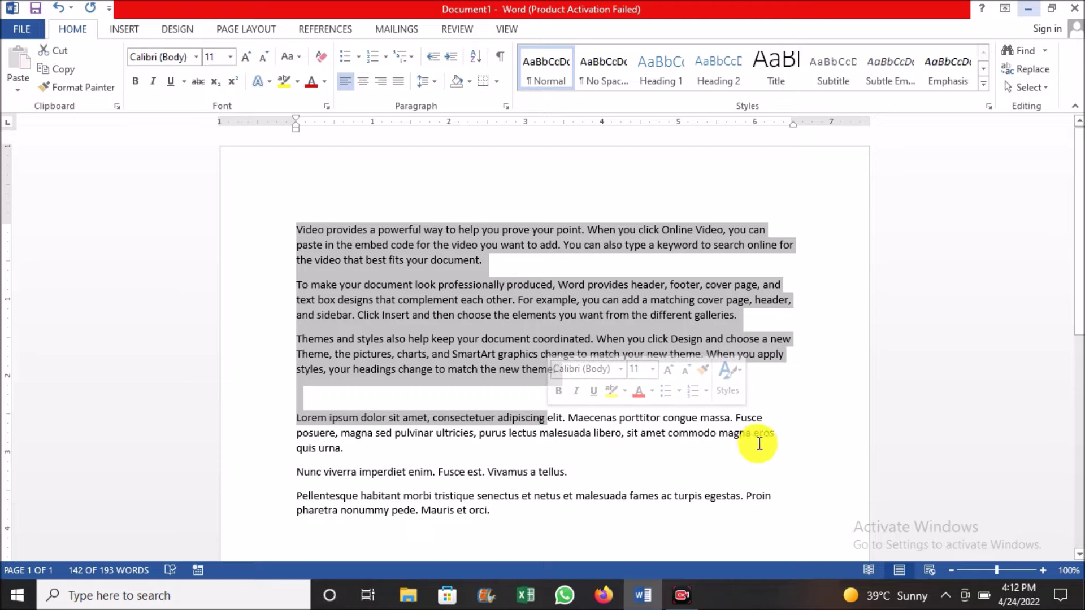
{"action": "double_click", "coordinate": [764, 434]}
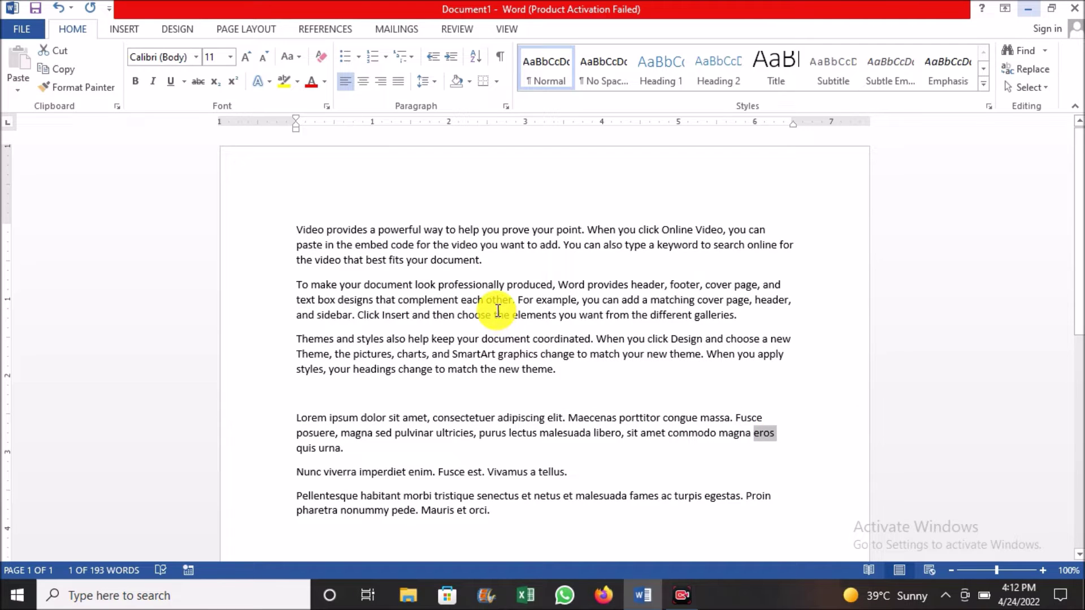
{"action": "left_click", "coordinate": [295, 217]}
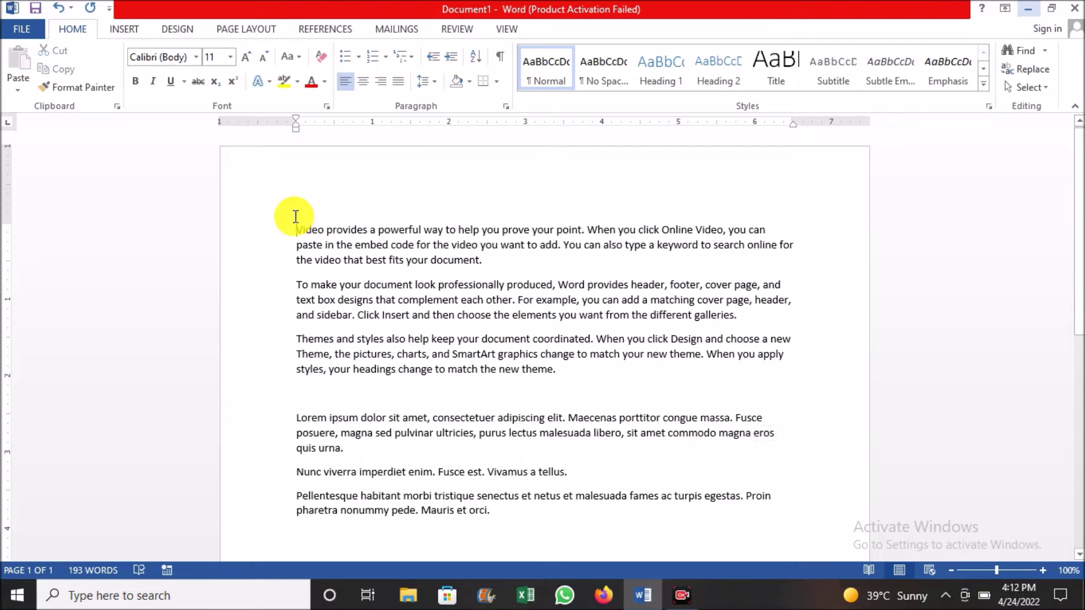
{"action": "key", "text": "ctrl+a"}
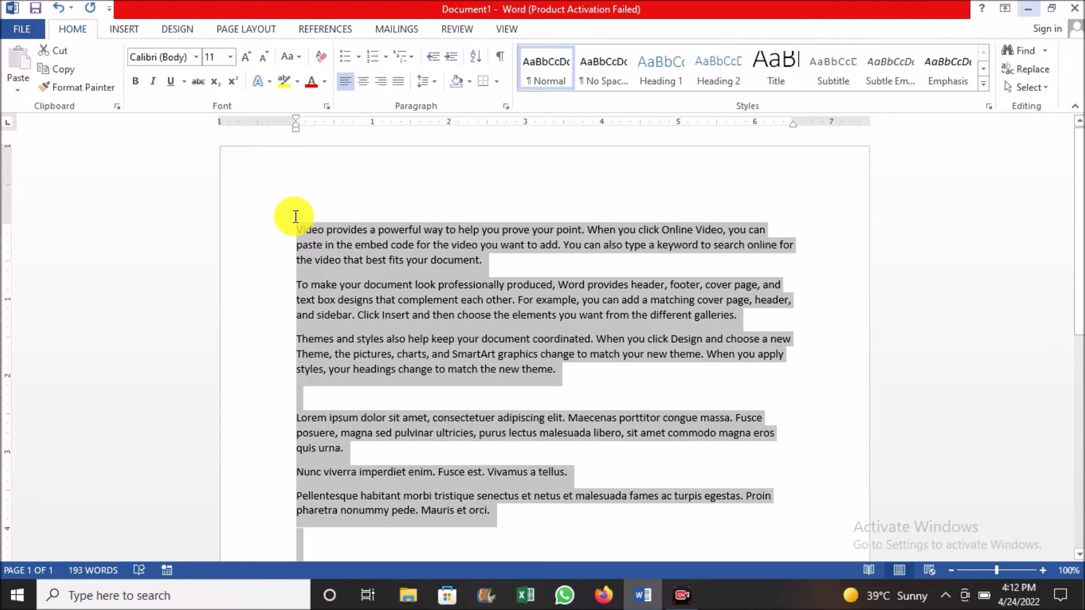
{"action": "key", "text": "Delete"}
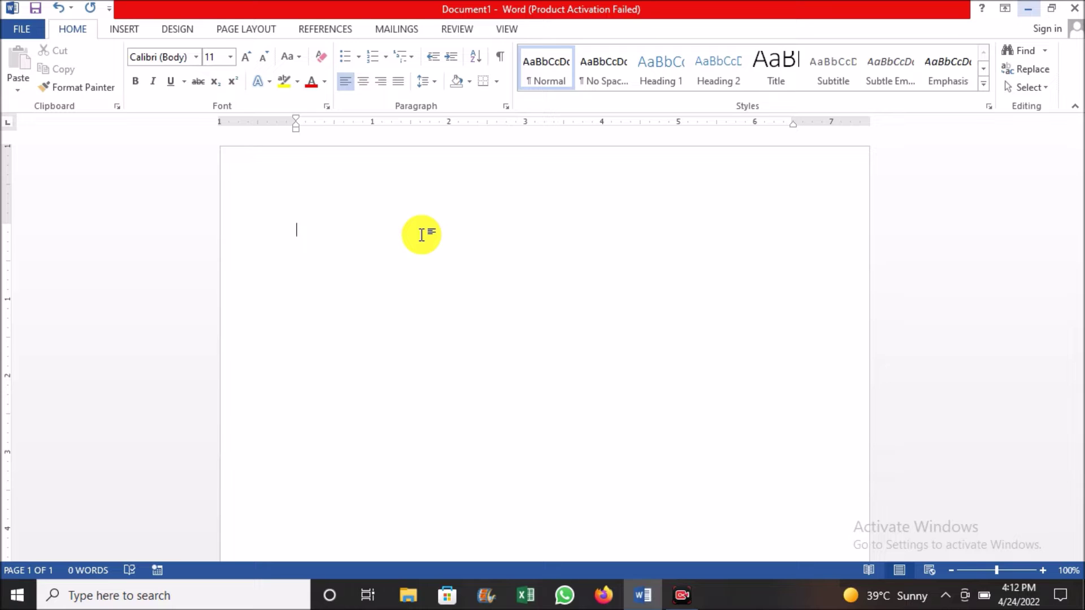
Type three test lines of random letters on separate paragraphs.
{"action": "type", "text": "JHFGDKJBSVDFV"}
{"action": "key", "text": "Return"}
{"action": "type", "text": "DAJFJFDSF"}
{"action": "key", "text": "Return"}
{"action": "type", "text": "DFANDSJKVBLSHL"}
{"action": "key", "text": "Return"}
Undo twice, delete the restored text again, and start a new line with '='.
{"action": "key", "text": "ctrl+z"}
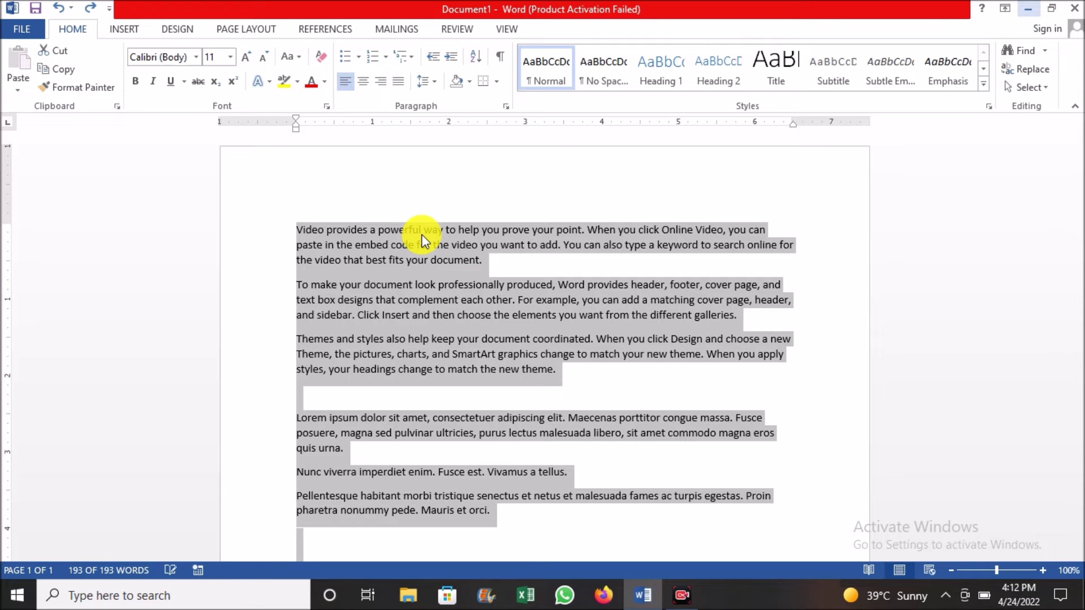
{"action": "key", "text": "ctrl+z"}
{"action": "key", "text": "Delete"}
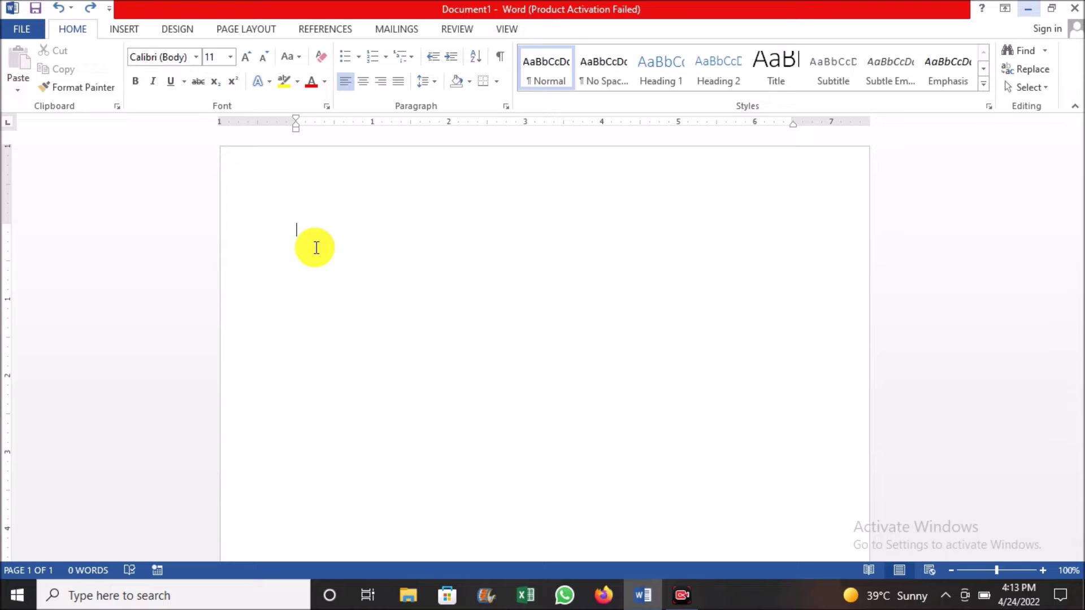
{"action": "type", "text": "="}
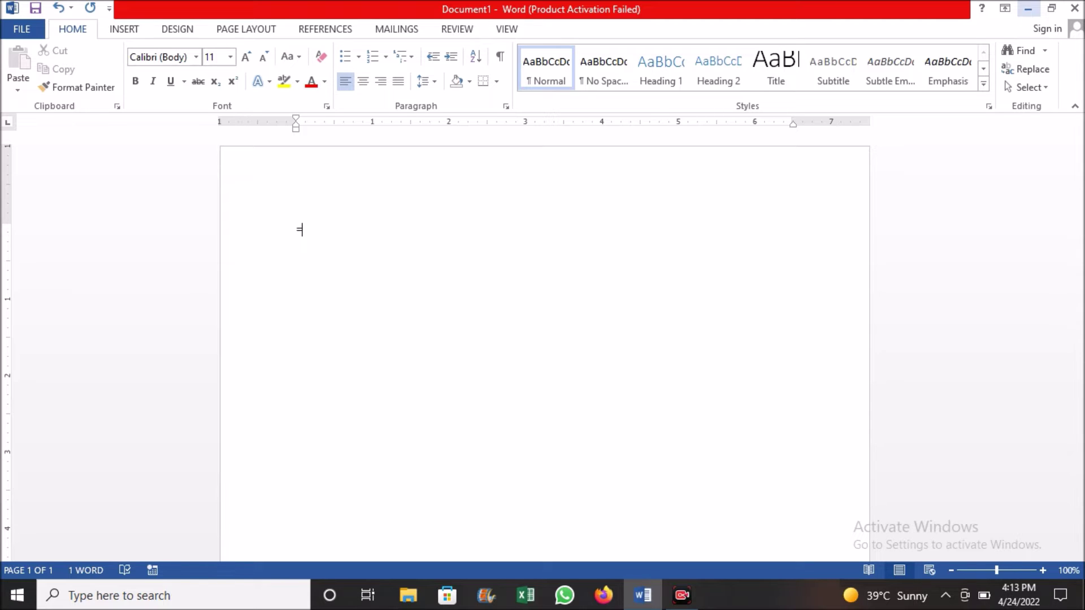
Complete the =RAND(3,4) formula to generate three sample paragraphs, 194 words.
{"action": "type", "text": "RAND"}
{"action": "type", "text": "(3,4"}
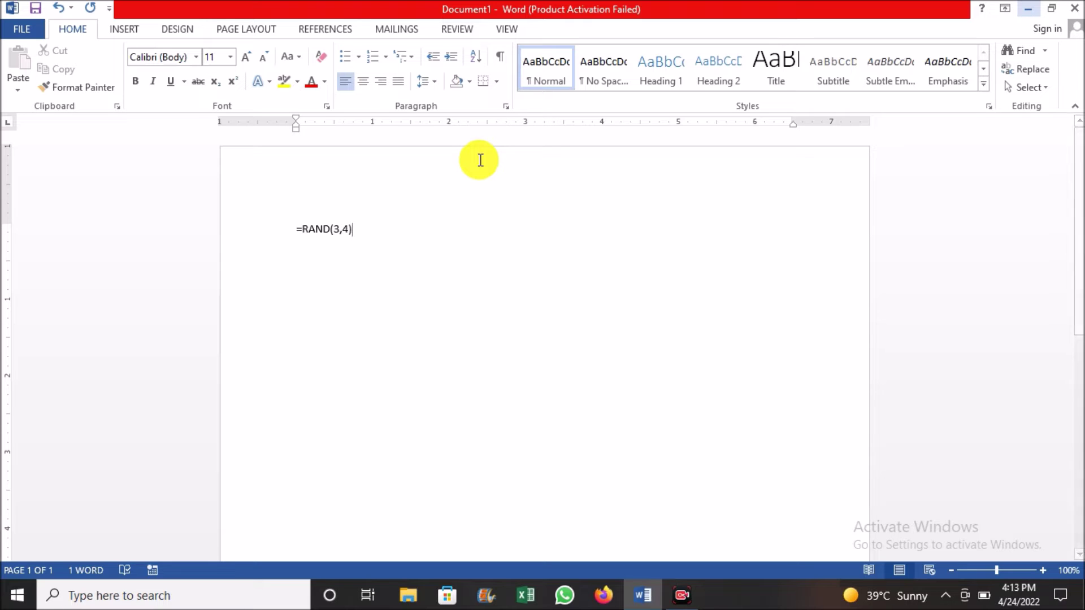
{"action": "key", "text": "Return"}
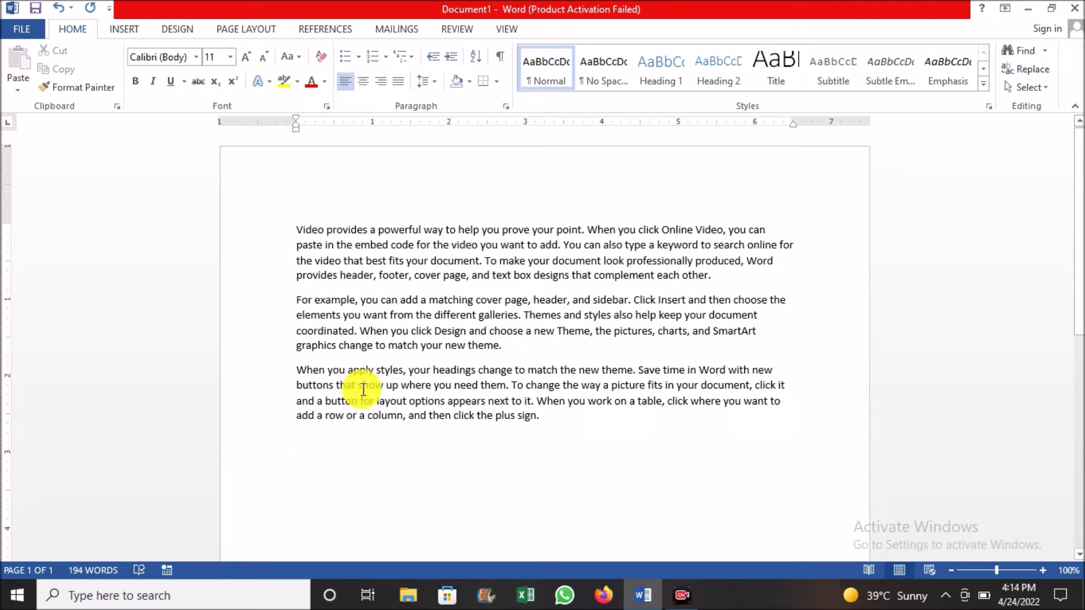
{"action": "left_click", "coordinate": [543, 418]}
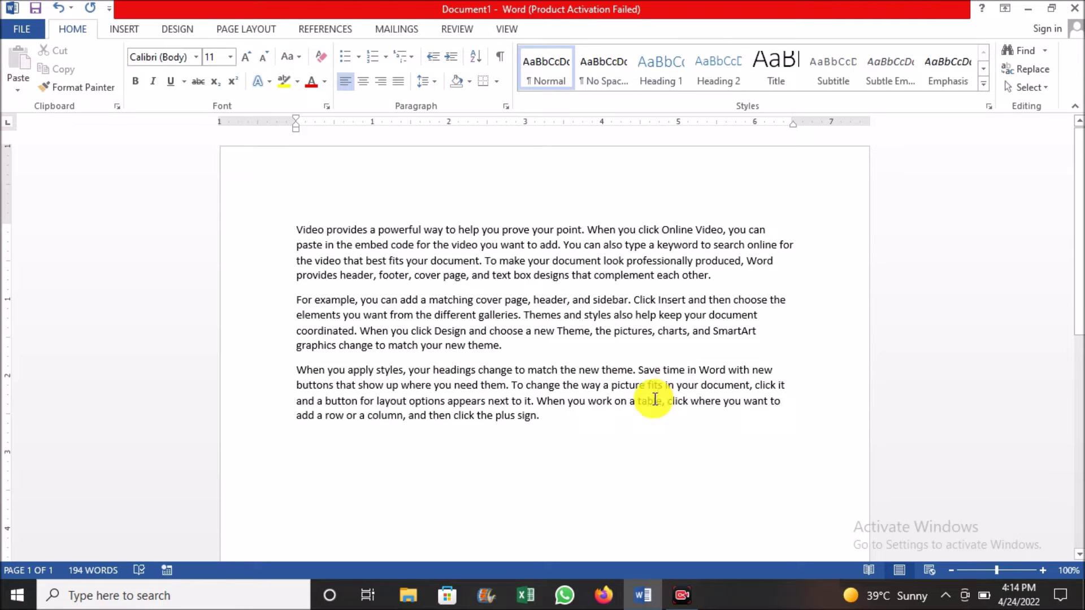
{"action": "left_click", "coordinate": [635, 416]}
{"action": "left_click", "coordinate": [548, 417]}
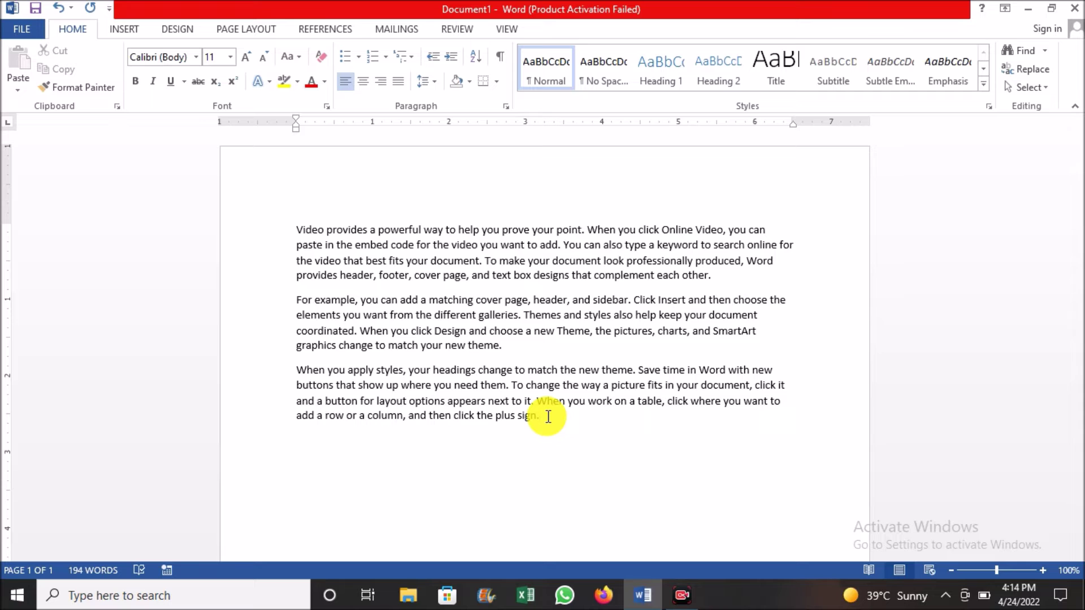
{"action": "double_click", "coordinate": [548, 416]}
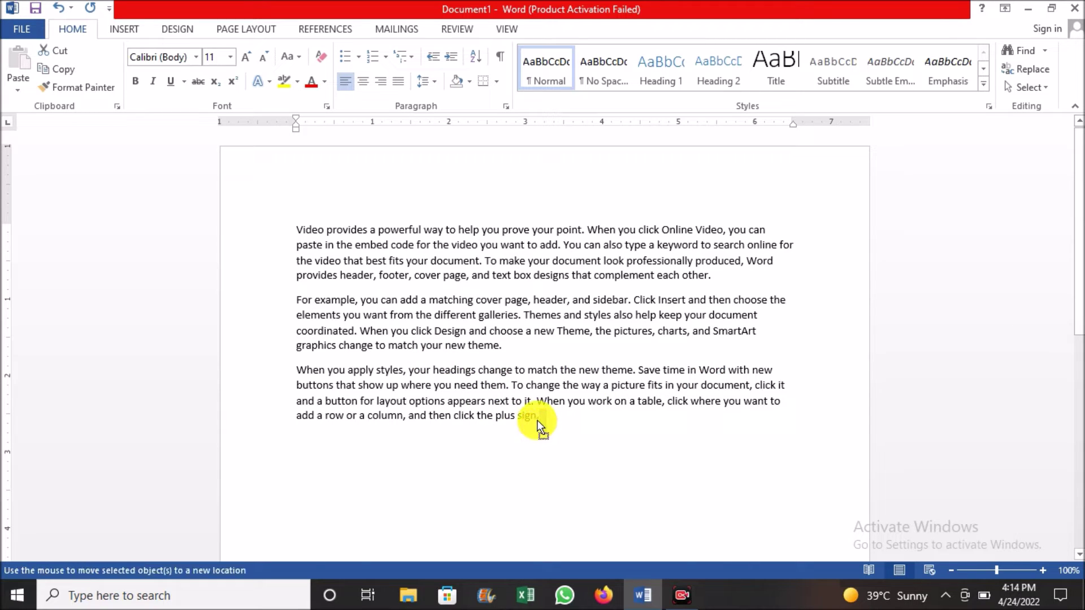
{"action": "left_click_drag", "start_coordinate": [538, 425], "coordinate": [498, 433]}
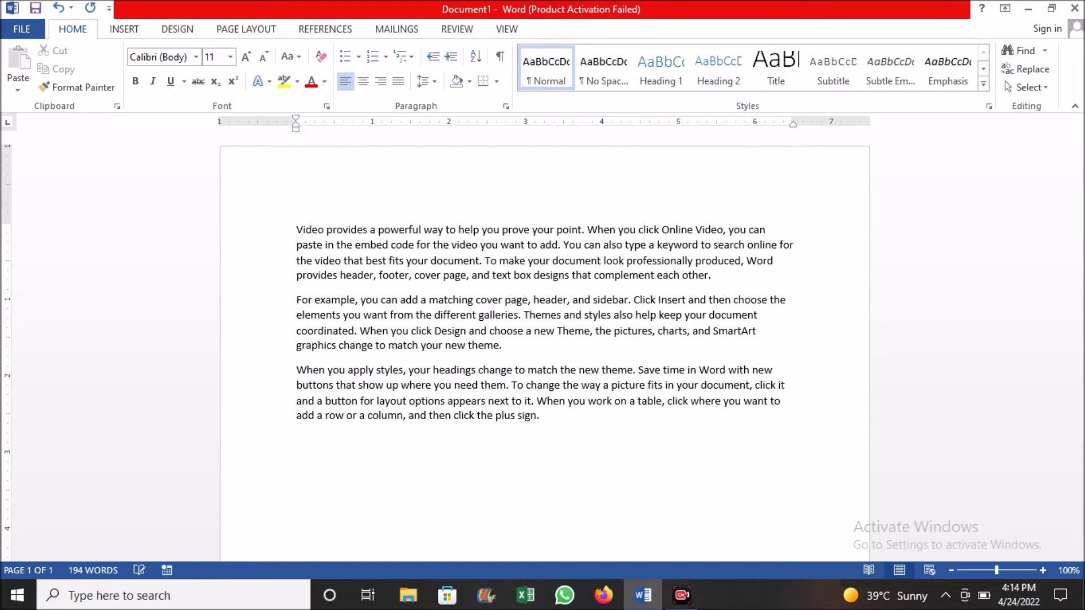
{"action": "left_click", "coordinate": [305, 260]}
Make the selected sample text bold, italic and size 14, then undo back to =RAND(3,4).
{"action": "left_click", "coordinate": [448, 301], "text": "shift"}
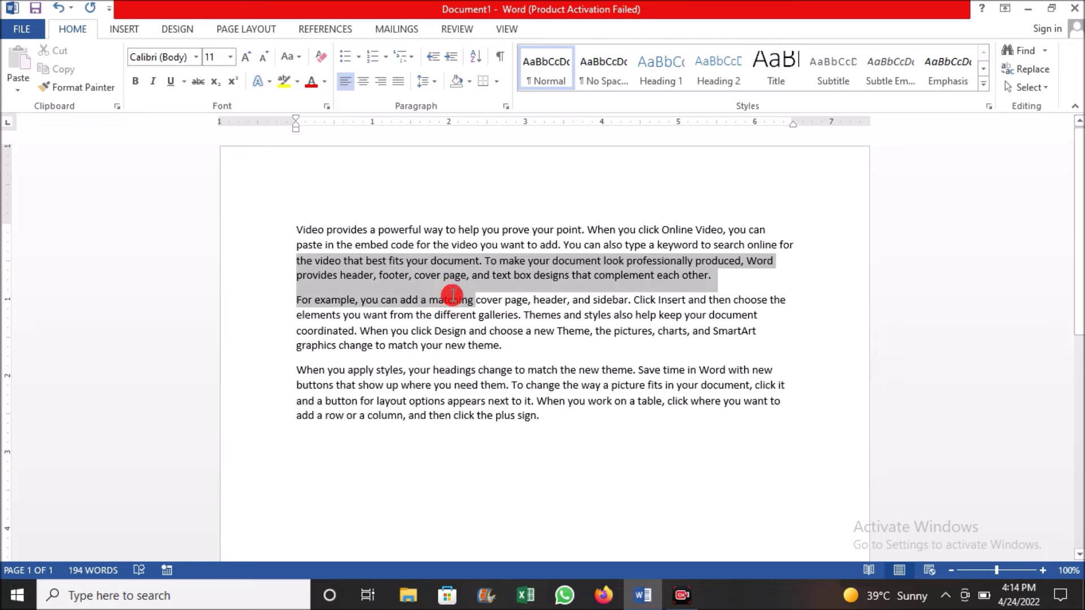
{"action": "key", "text": "ctrl+b"}
{"action": "key", "text": "ctrl+i"}
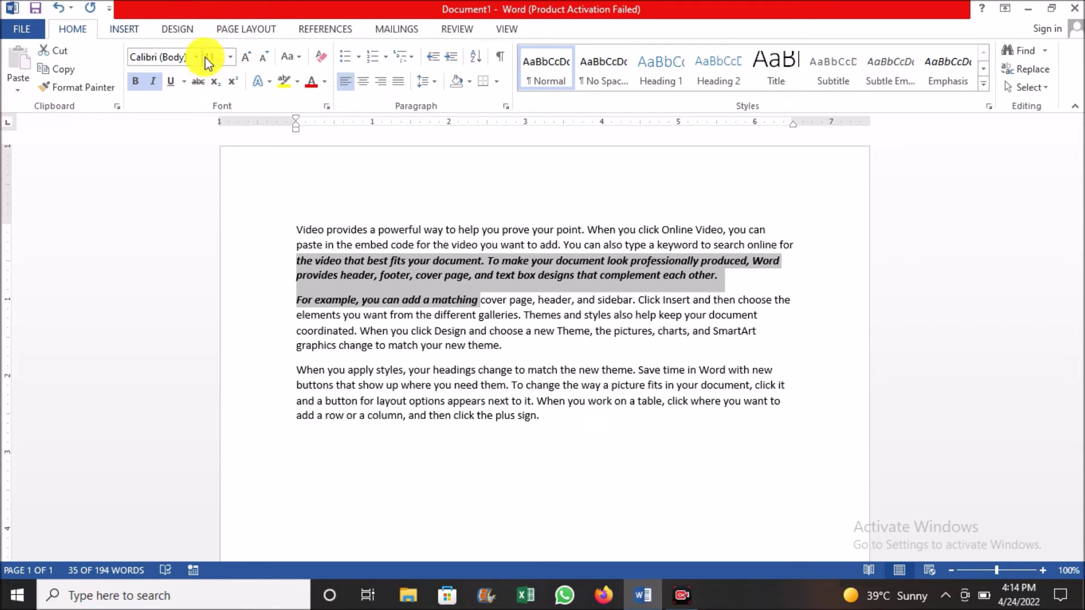
{"action": "double_click", "coordinate": [245, 56]}
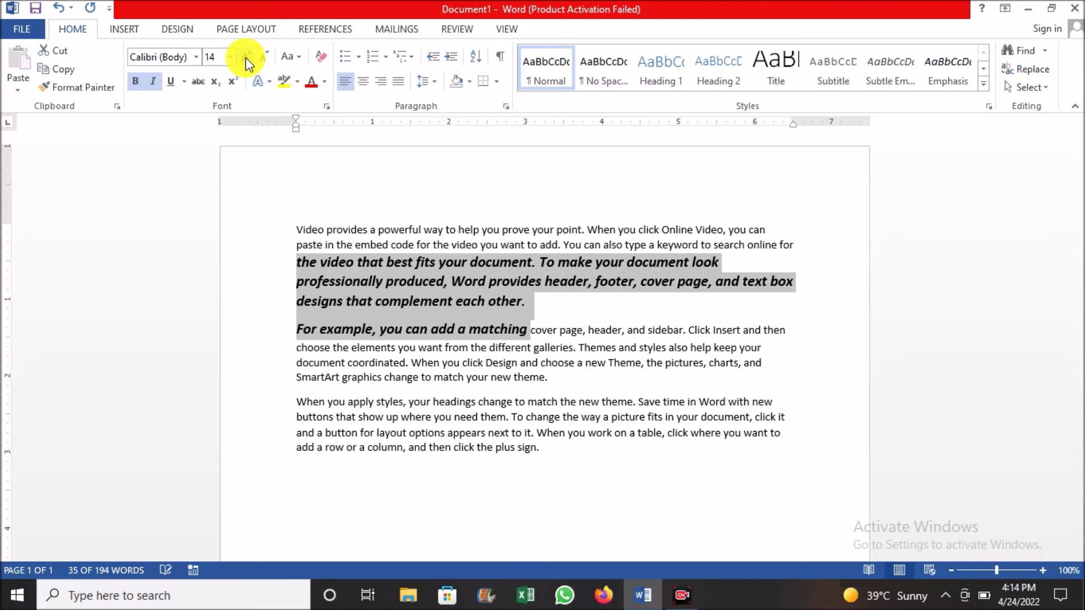
{"action": "key", "text": "ctrl+z"}
{"action": "key", "text": "ctrl+z"}
{"action": "key", "text": "ctrl+z"}
{"action": "key", "text": "ctrl+z"}
{"action": "key", "text": "ctrl+z"}
{"action": "key", "text": "ctrl+z"}
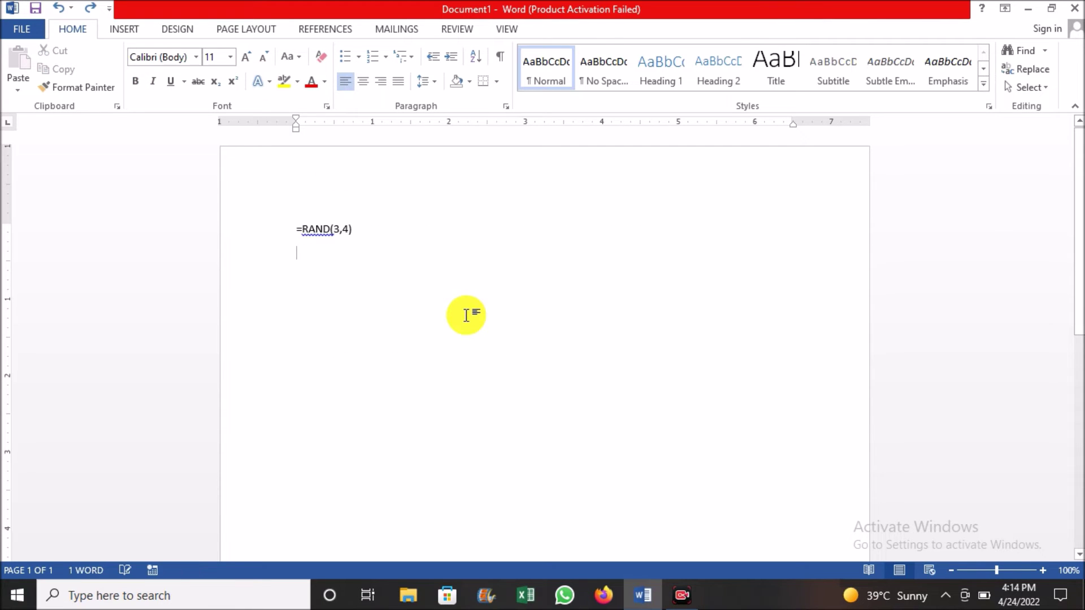
Erase the =RAND(3,4) formula and delete the remaining text to empty the page.
{"action": "key", "text": "BackSpace"}
{"action": "key", "text": "BackSpace"}
{"action": "key", "text": "BackSpace"}
{"action": "key", "text": "BackSpace"}
{"action": "key", "text": "BackSpace"}
{"action": "key", "text": "ctrl+z"}
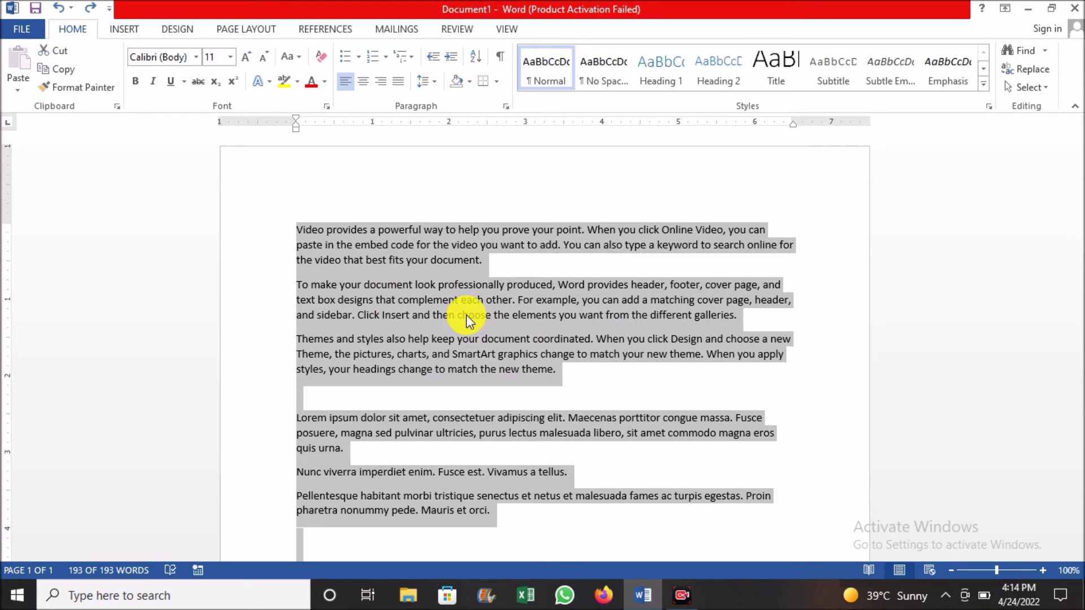
{"action": "key", "text": "Delete"}
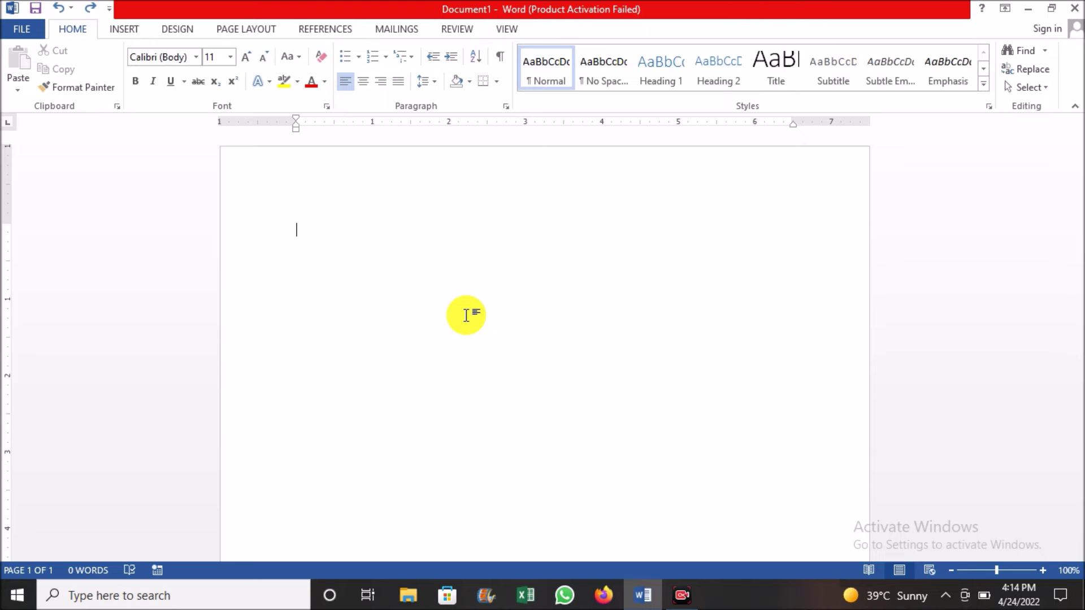
Enter =LOREM(4,2) to generate four short lorem ipsum paragraphs, 55 words.
{"action": "type", "text": "="}
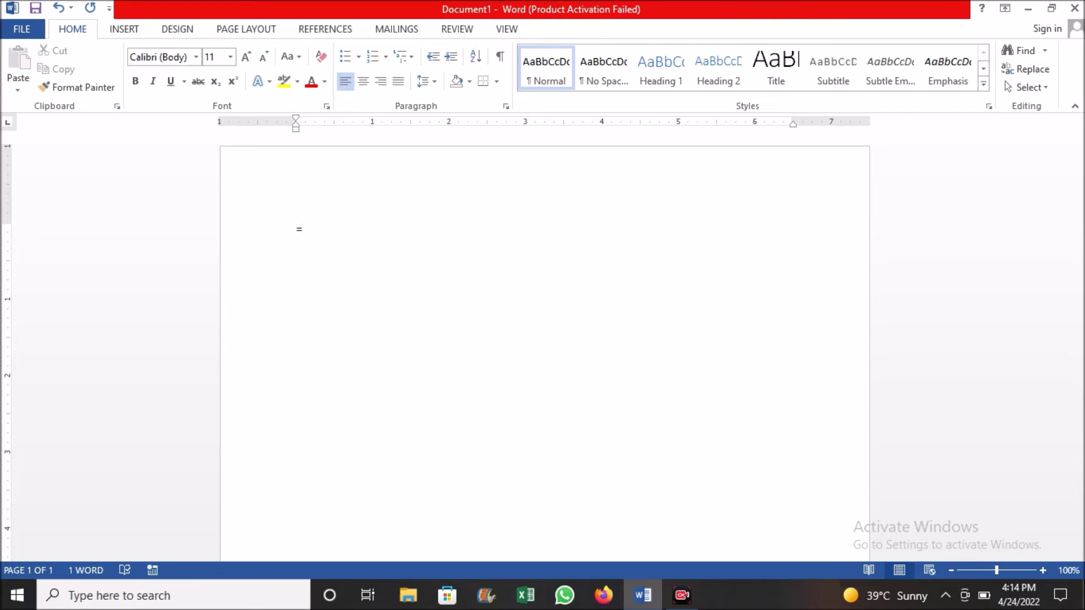
{"action": "type", "text": "LOREM"}
{"action": "type", "text": "("}
{"action": "type", "text": "4"}
{"action": "type", "text": ",2)"}
{"action": "key", "text": "Return"}
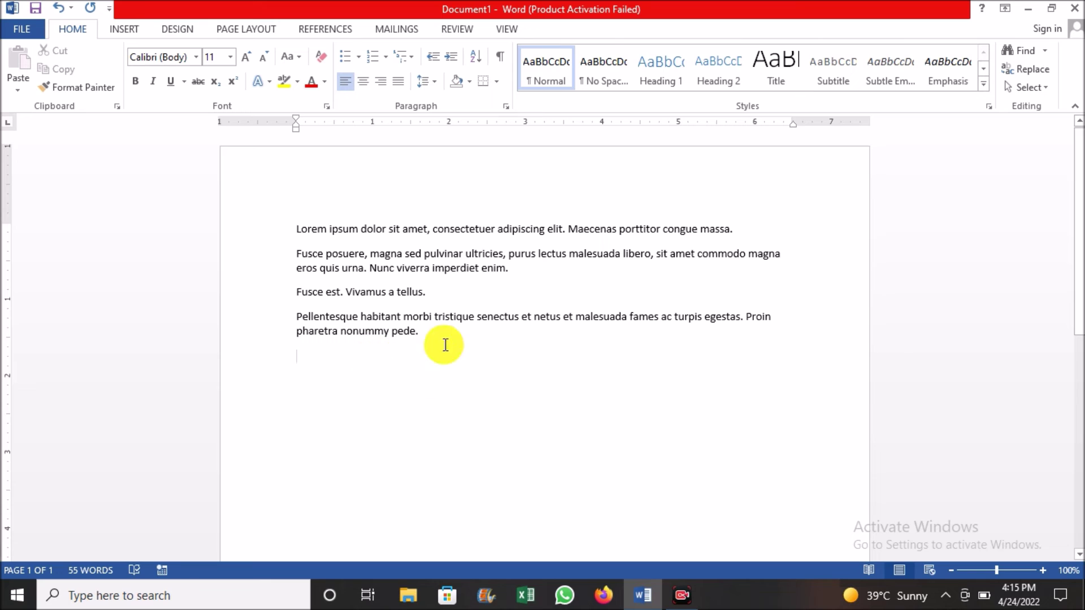
{"action": "left_click_drag", "start_coordinate": [445, 348], "coordinate": [263, 228]}
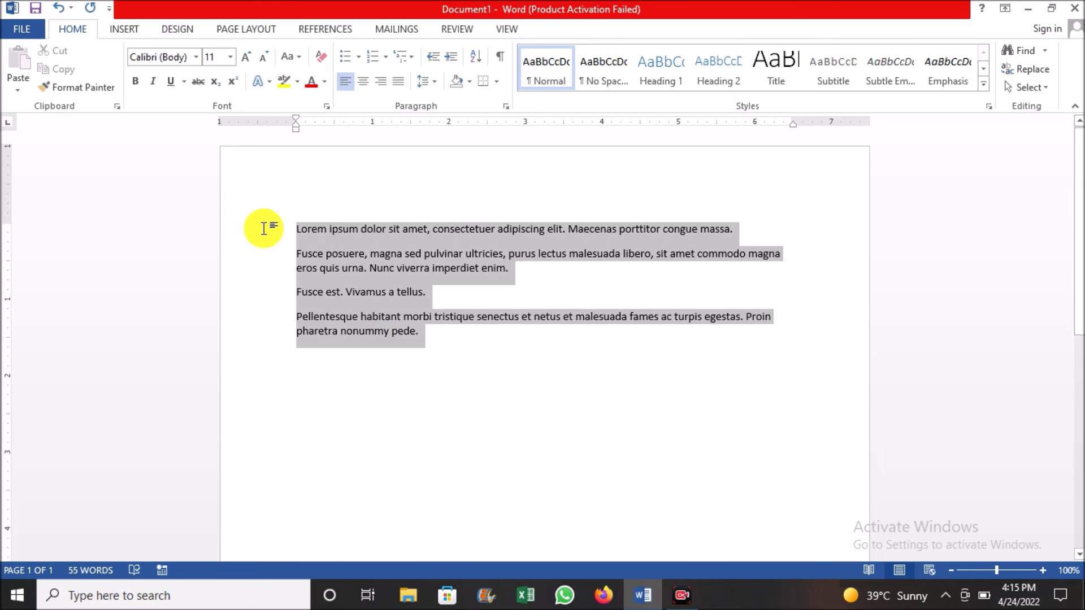
{"action": "left_click", "coordinate": [465, 346]}
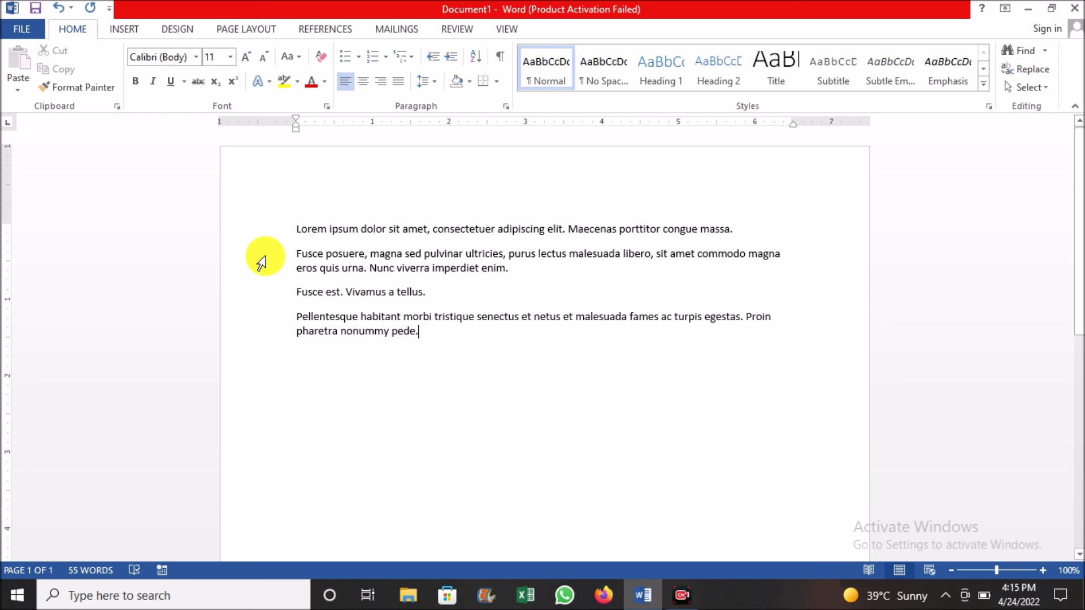
{"action": "mouse_move", "coordinate": [421, 331]}
{"action": "left_mouse_down"}
{"action": "mouse_move", "coordinate": [343, 285]}
{"action": "mouse_move", "coordinate": [283, 224]}
{"action": "left_mouse_up"}
{"action": "left_click", "coordinate": [483, 332]}
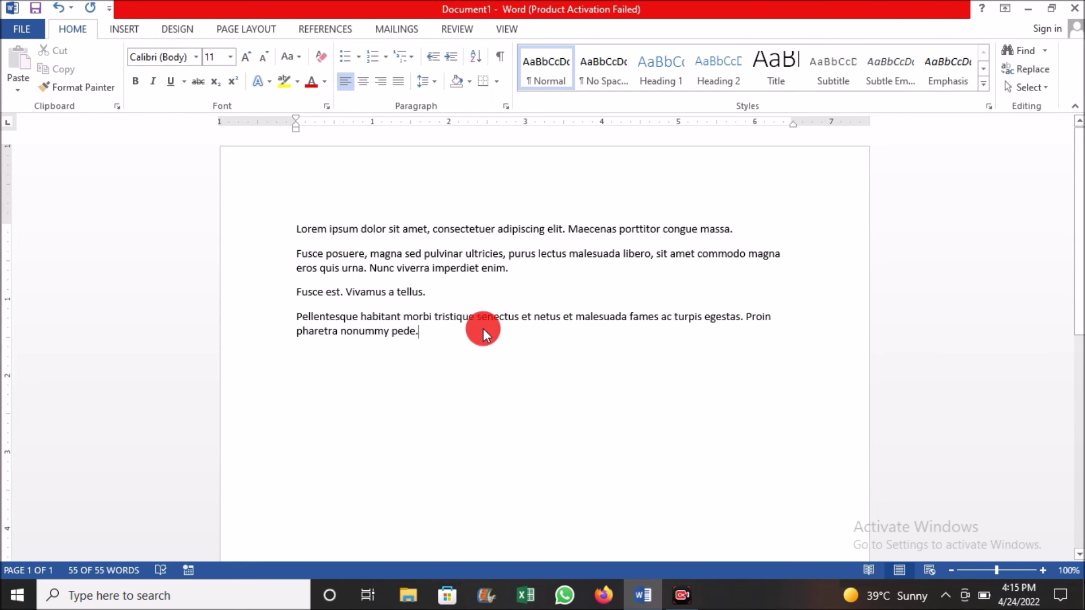
{"action": "left_click_drag", "start_coordinate": [395, 333], "coordinate": [294, 185]}
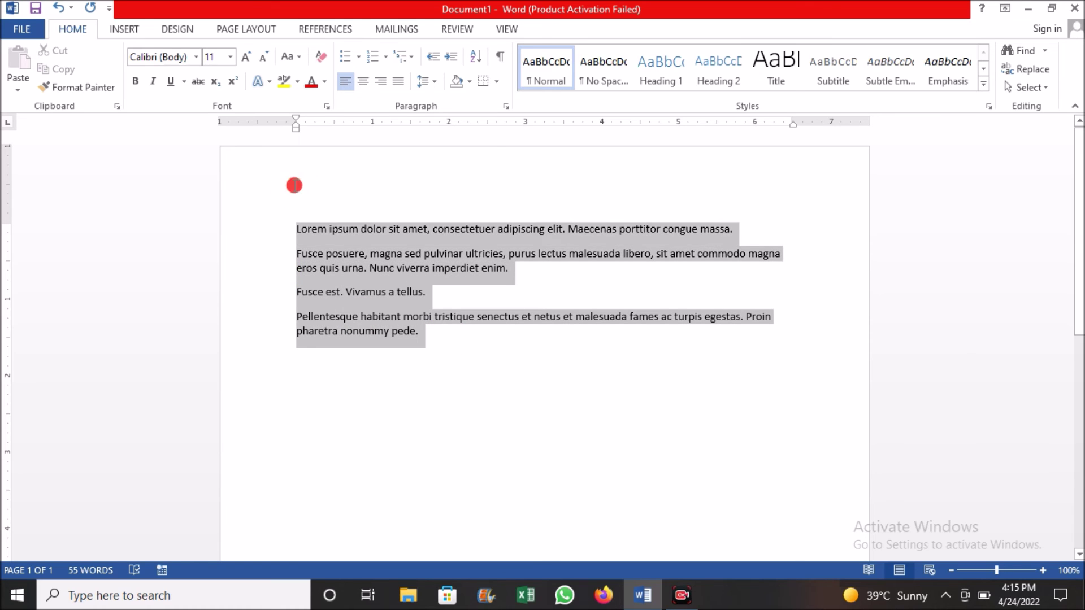
{"action": "left_click", "coordinate": [360, 279]}
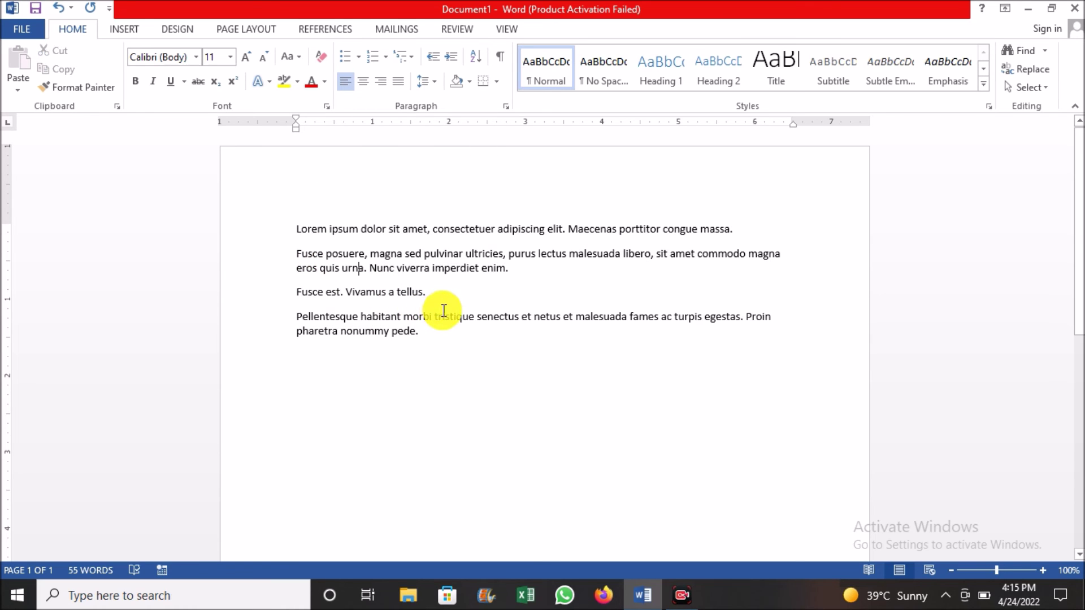
{"action": "left_click", "coordinate": [531, 316]}
{"action": "left_click", "coordinate": [429, 332]}
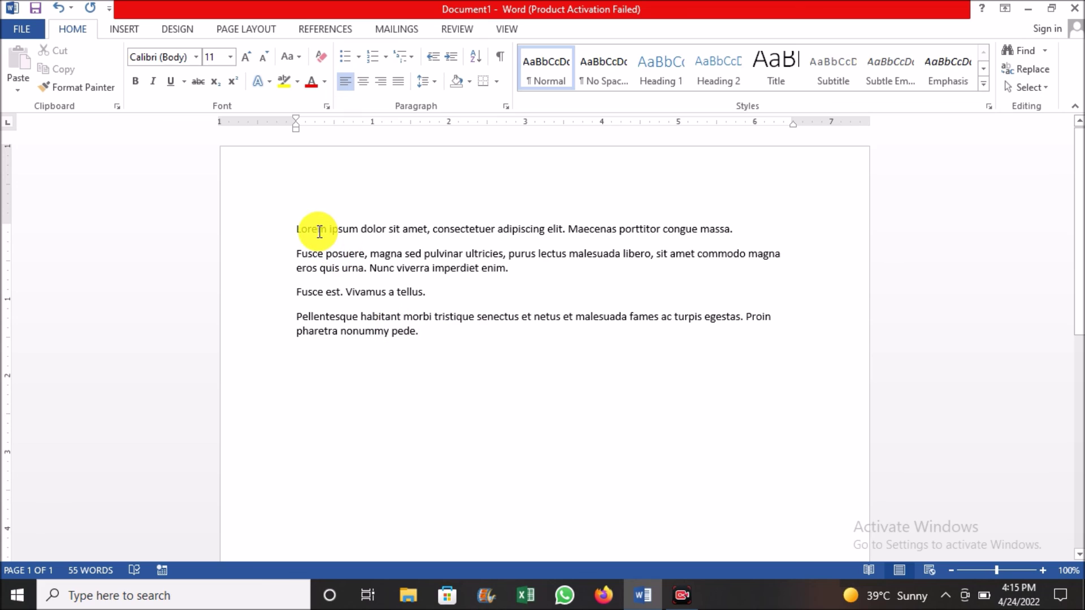
Undo the lorem ipsum generation to revert to the =LOREM(4,2) formula.
{"action": "key", "text": "ctrl+z"}
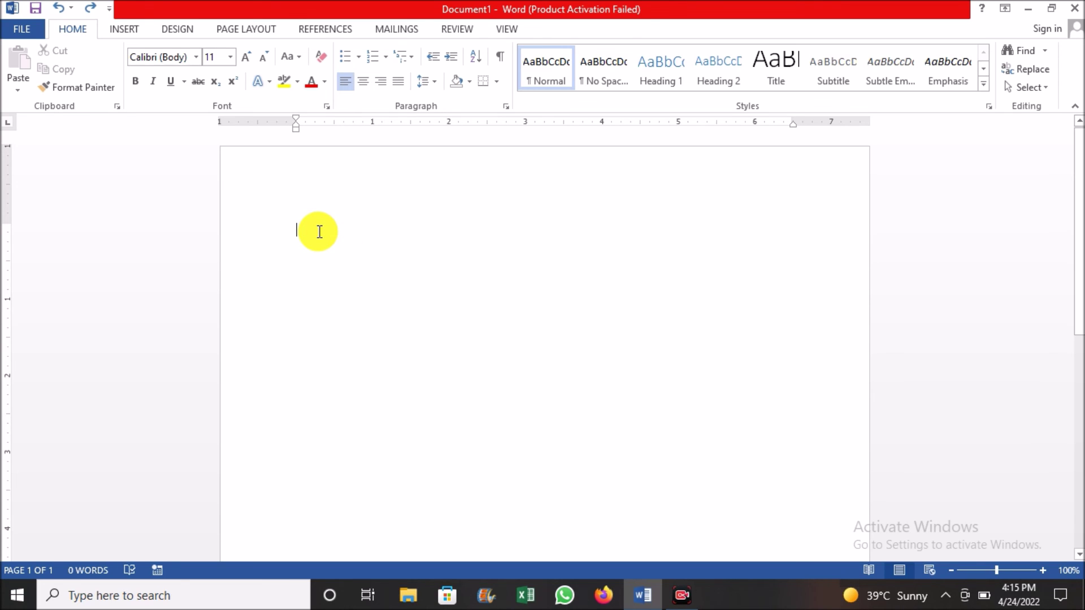